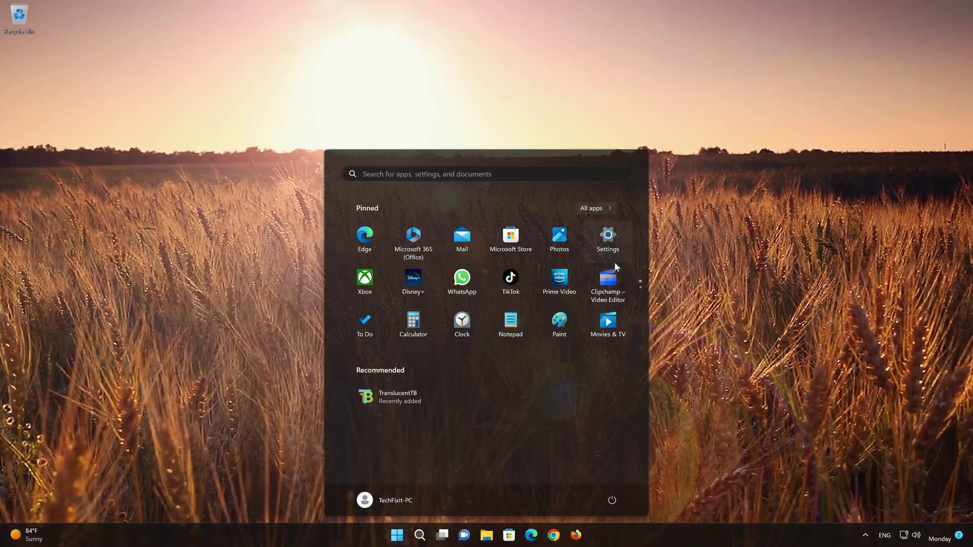
- Open Settings > Apps > Installed apps and scroll down to TranslucentTB (4.85 MB)
key("Tab")
left_click(626, 247)
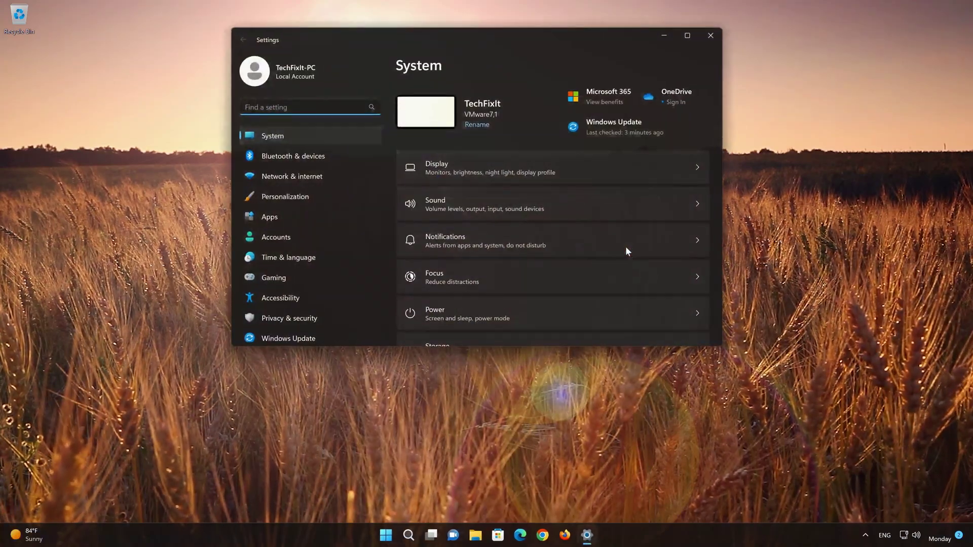
left_click(281, 218)
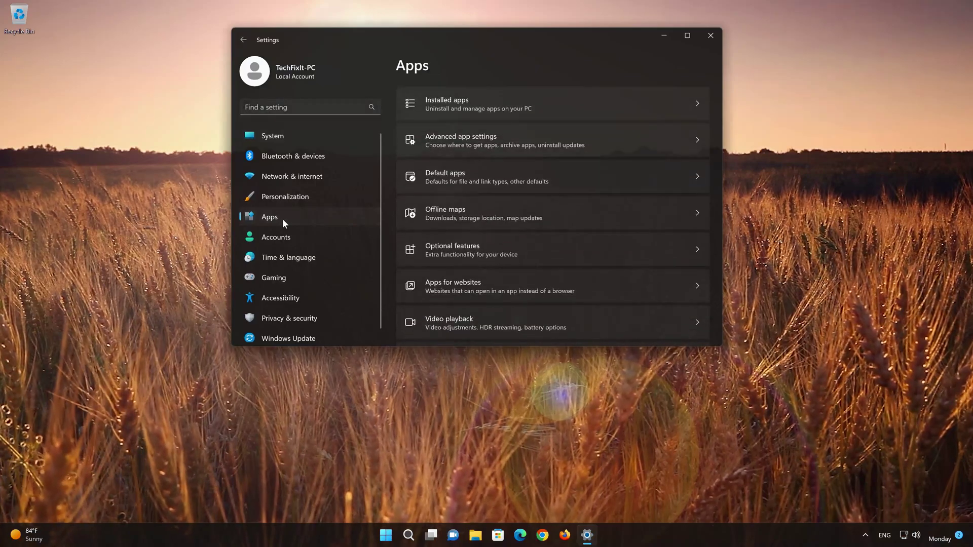
left_click(482, 96)
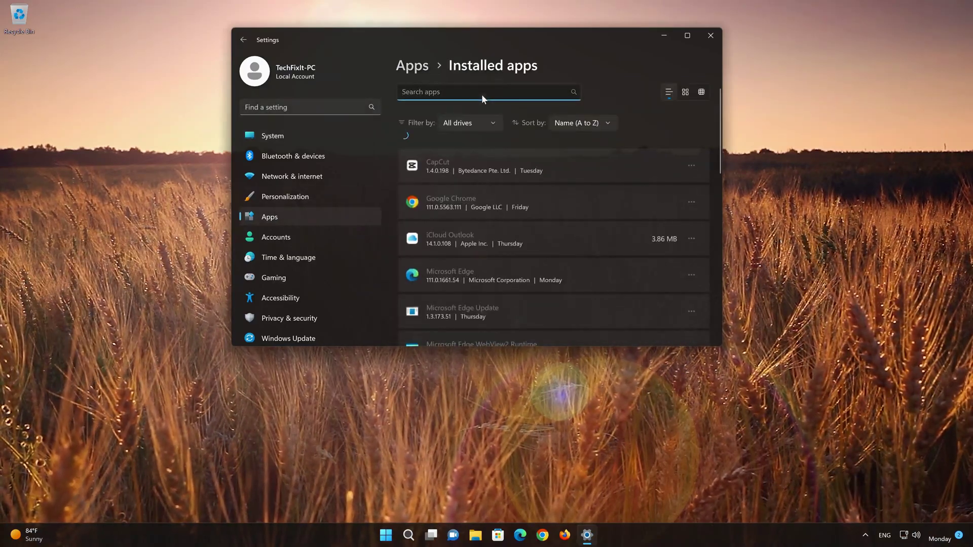
scroll(530, 212, "down", 10)
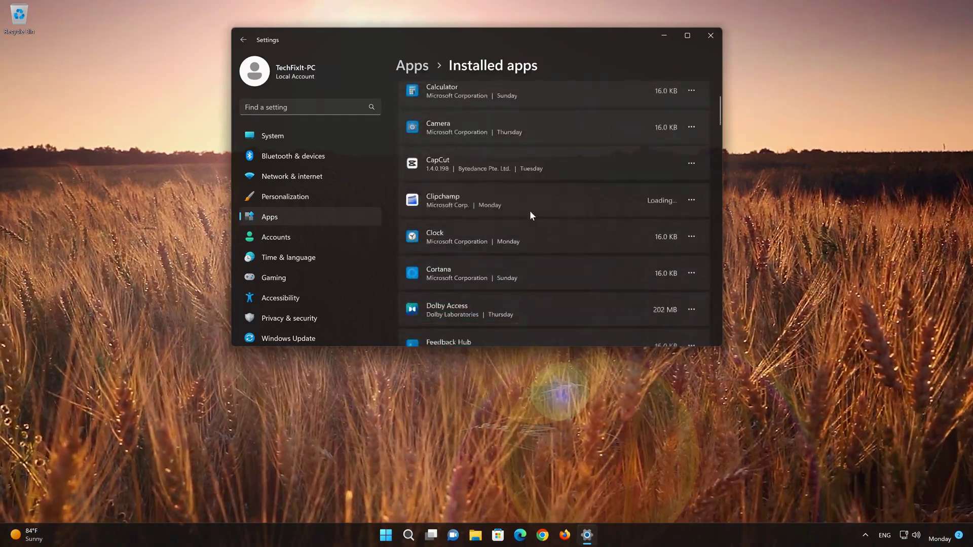
scroll(531, 212, "down", 15)
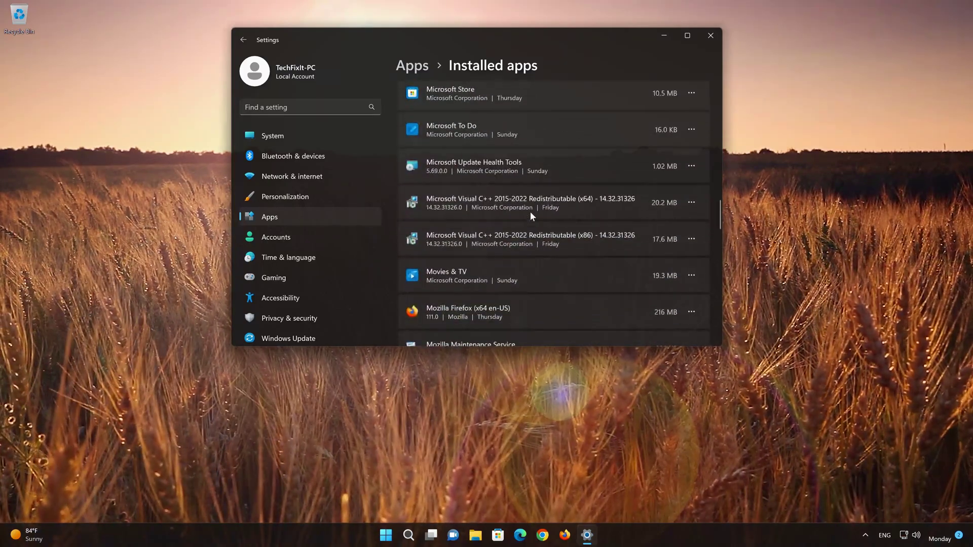
scroll(530, 214, "down", 5)
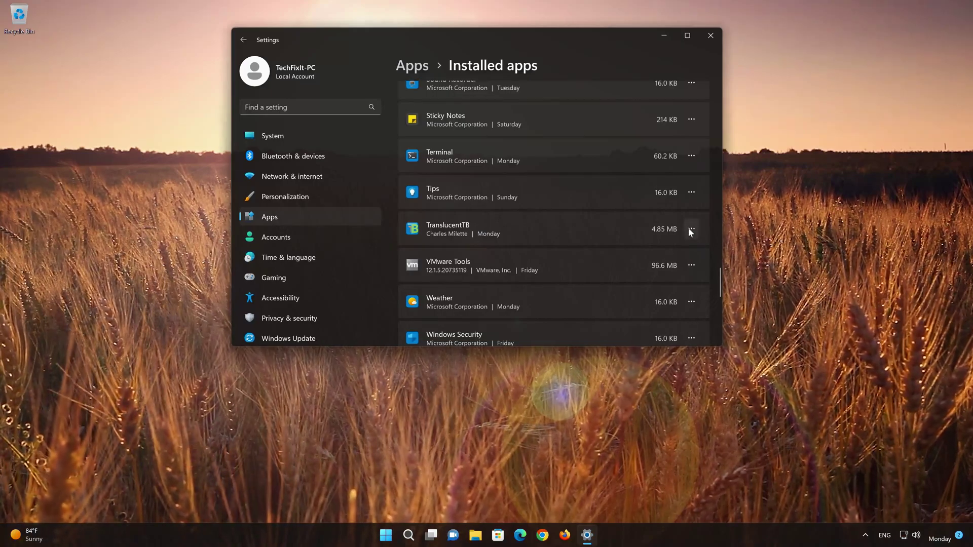
- Open TranslucentTB's Advanced options from its menu and scroll to the Reset section
left_click(691, 229)
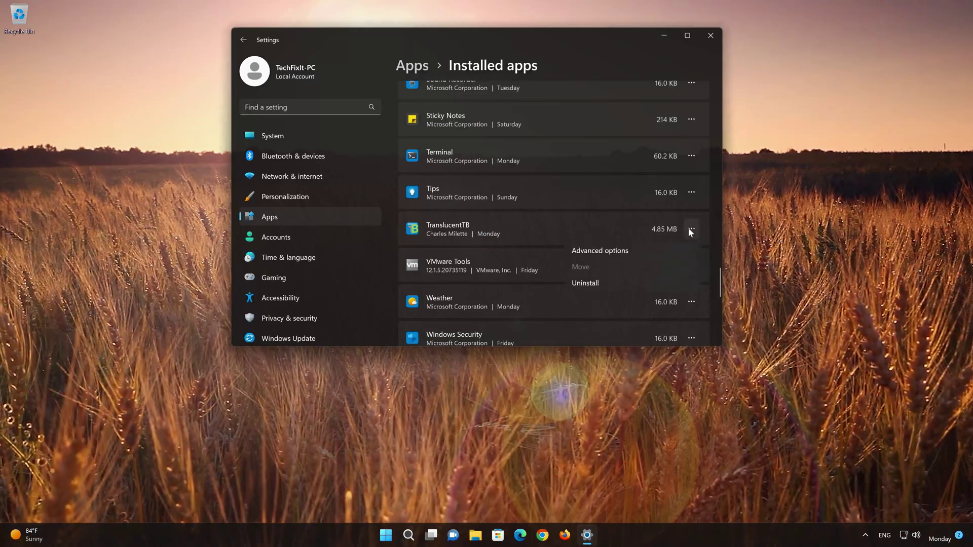
left_click(629, 253)
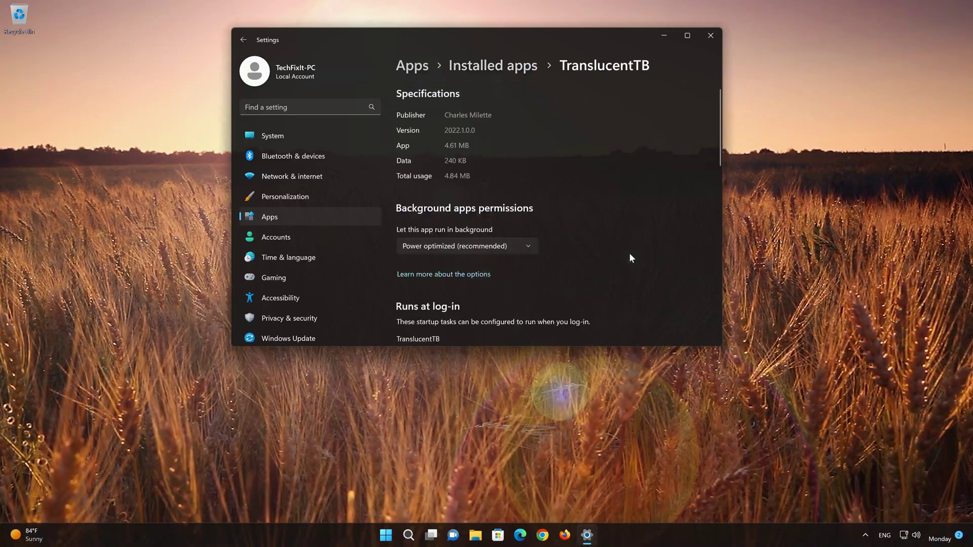
scroll(631, 255, "down", 5)
scroll(629, 253, "down", 1)
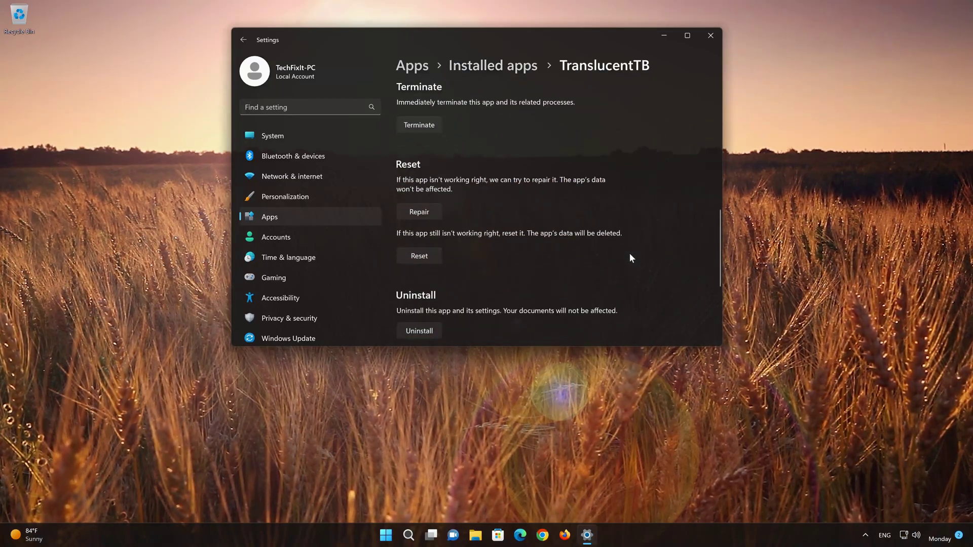
scroll(630, 253, "up", 1)
scroll(630, 255, "up", 1)
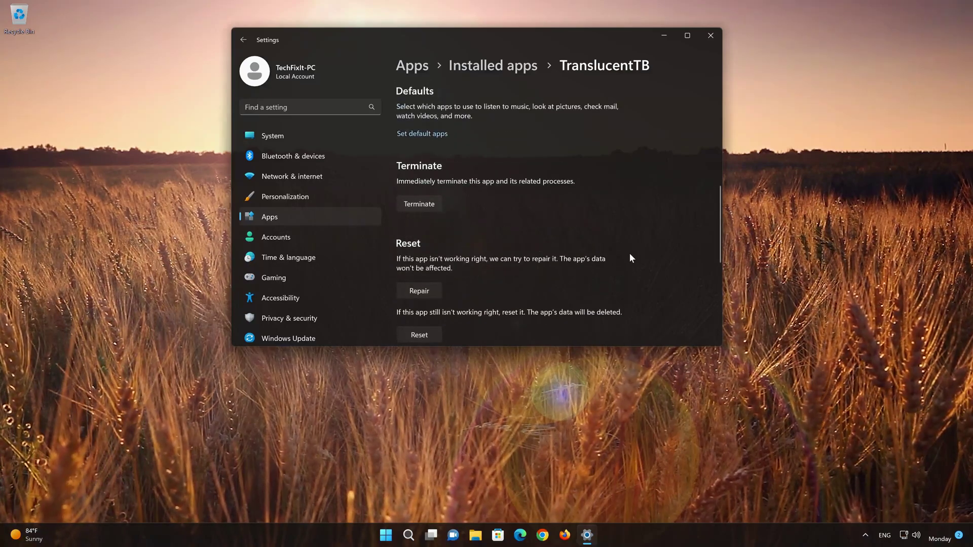
scroll(630, 255, "down", 4)
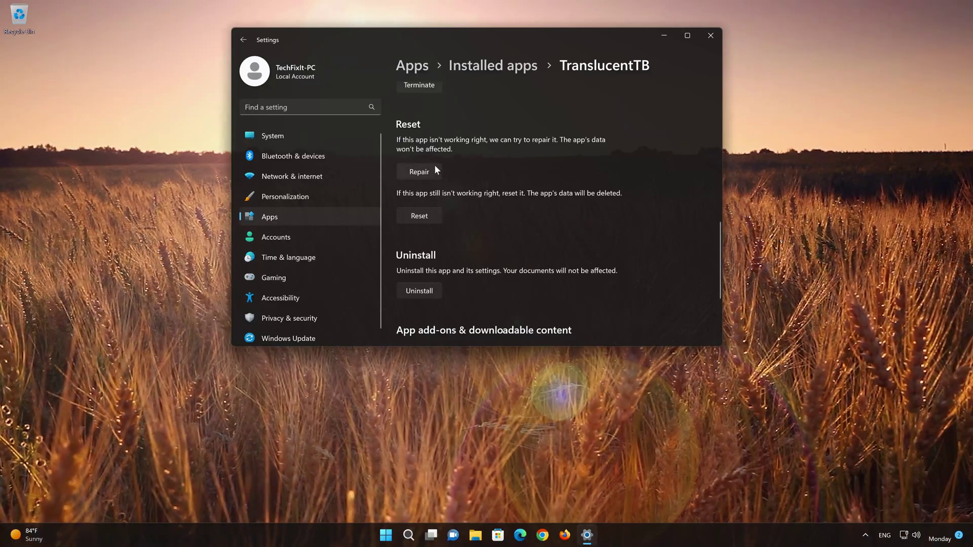
- Run Repair on TranslucentTB, then Reset it and confirm permanently deleting its data
left_click(425, 177)
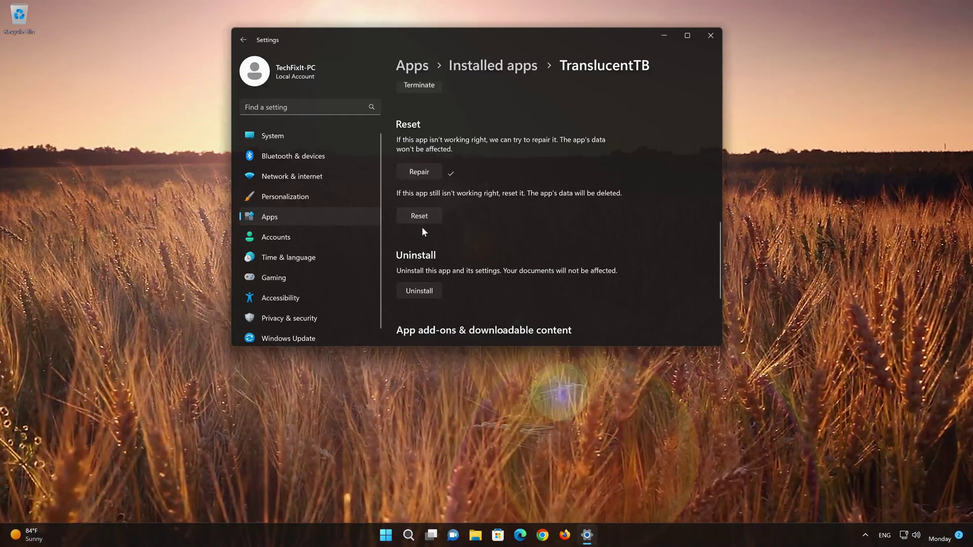
left_click(424, 220)
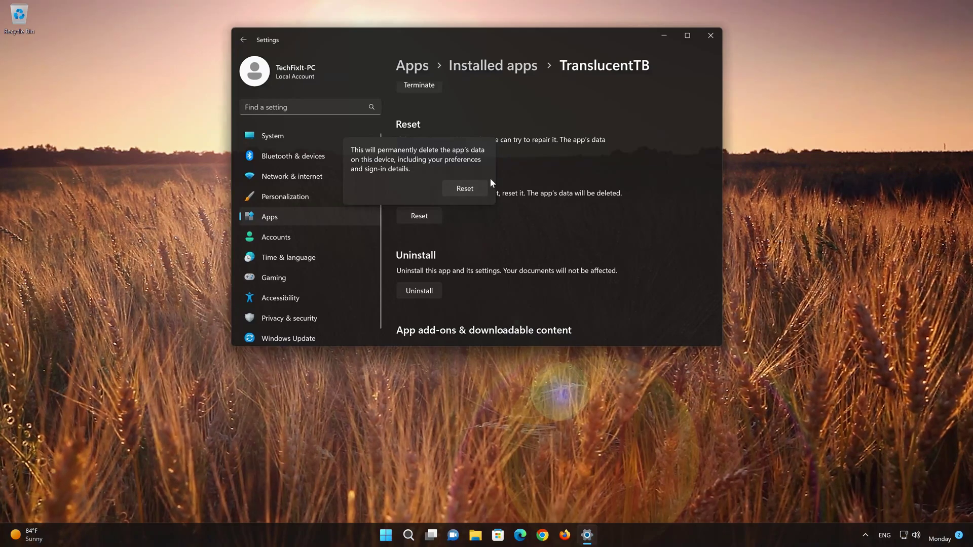
left_click(476, 186)
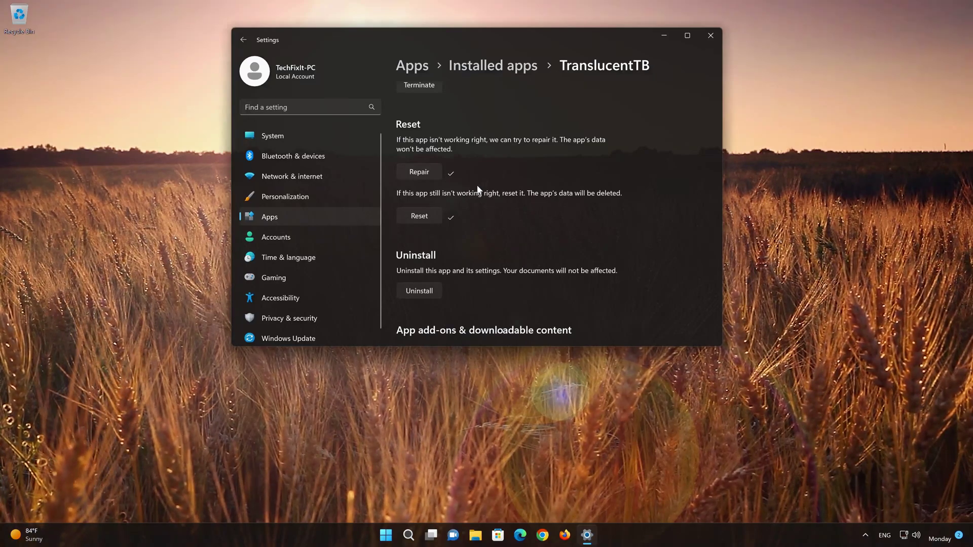
- Uninstall TranslucentTB from its advanced options page, confirm, and close the Settings window
scroll(478, 190, "down", 3)
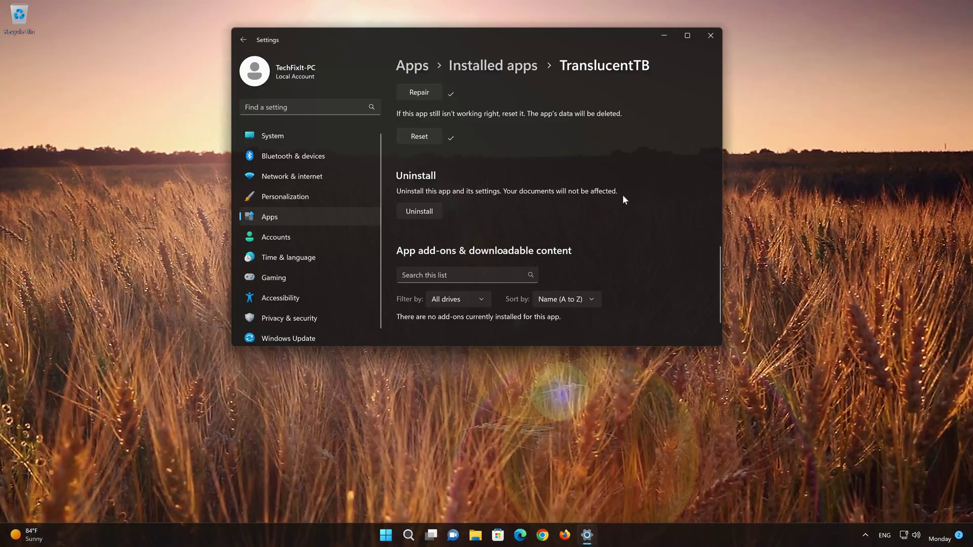
left_click(420, 212)
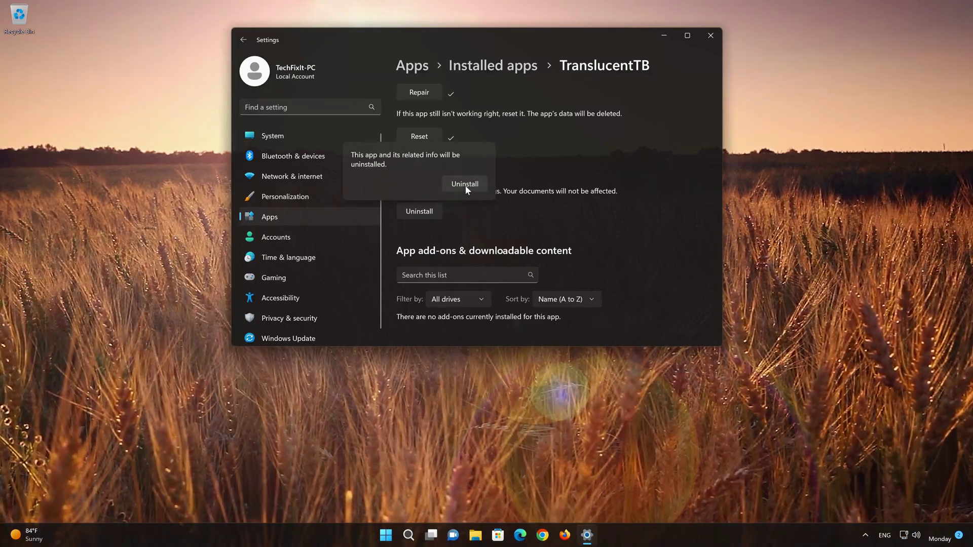
left_click(464, 185)
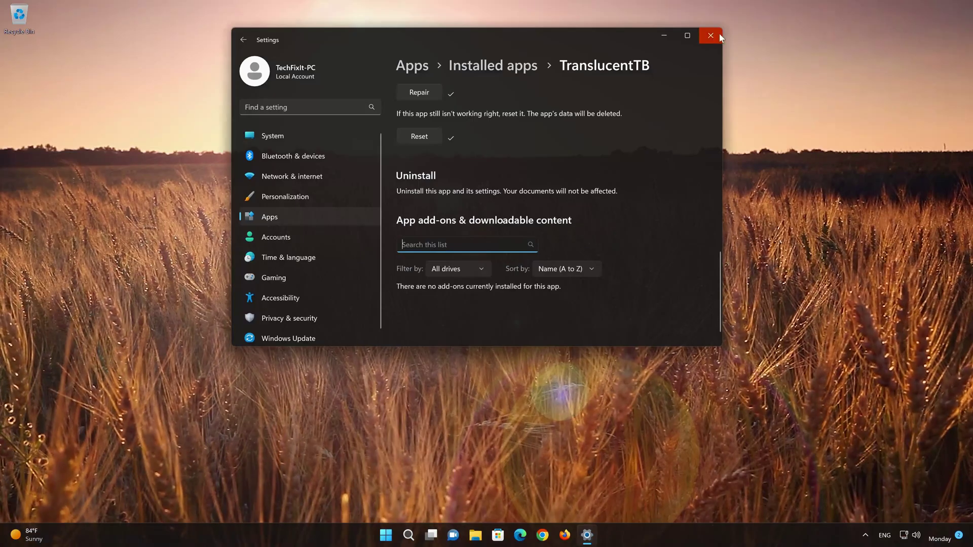
left_click(711, 36)
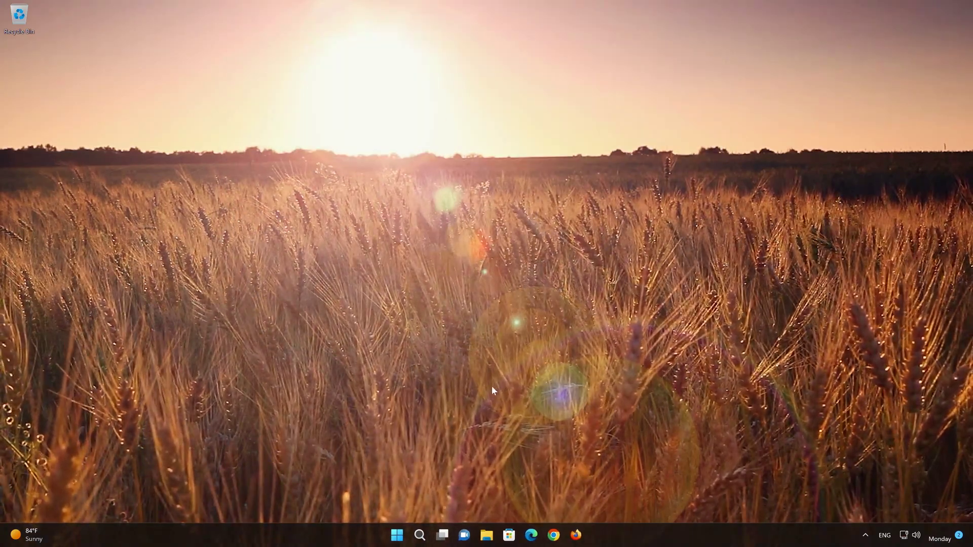
- In Microsoft Store, search for 'translucenttb', correcting the misspelled 'transucent' entry
left_click(510, 534)
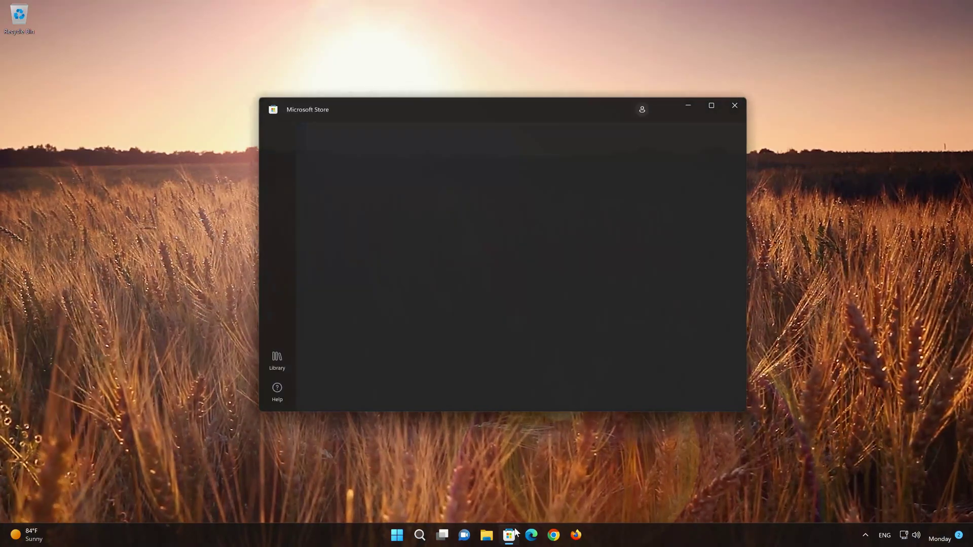
left_click(456, 109)
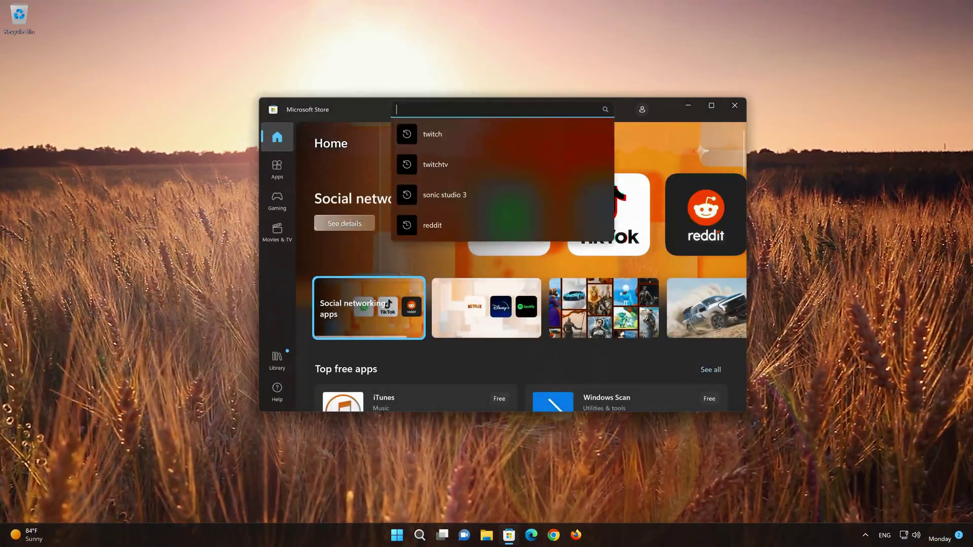
type("transucent")
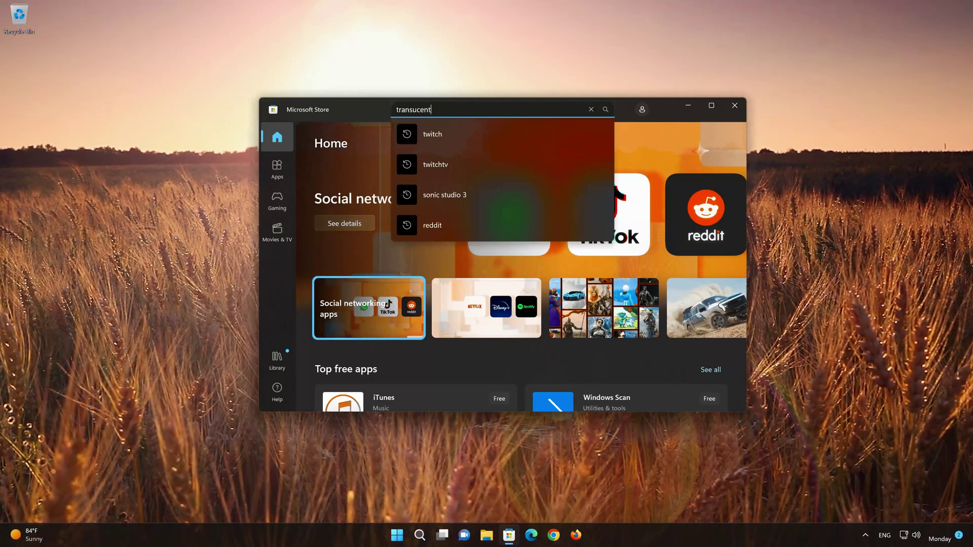
key("Return")
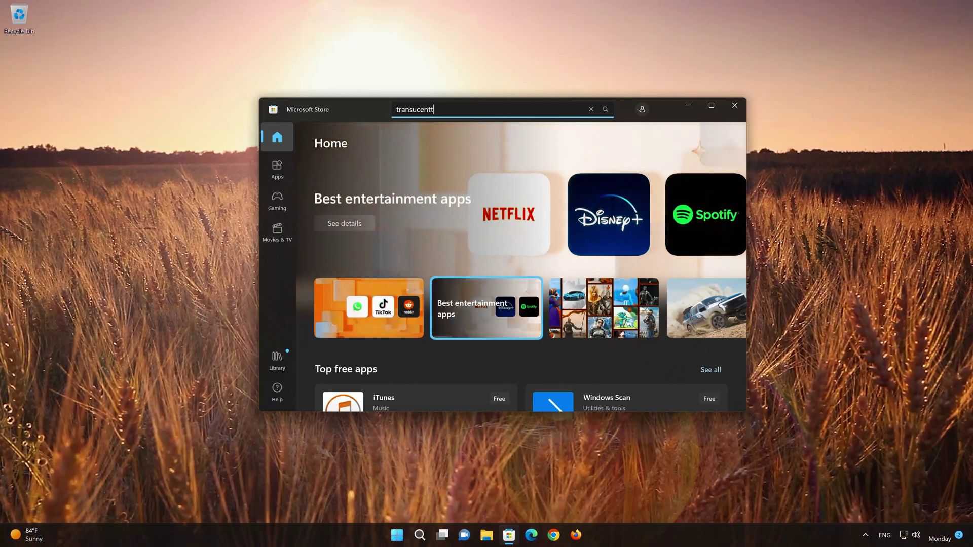
key("BackSpace")
key("BackSpace")
key("BackSpace")
key("BackSpace")
key("BackSpace")
key("BackSpace")
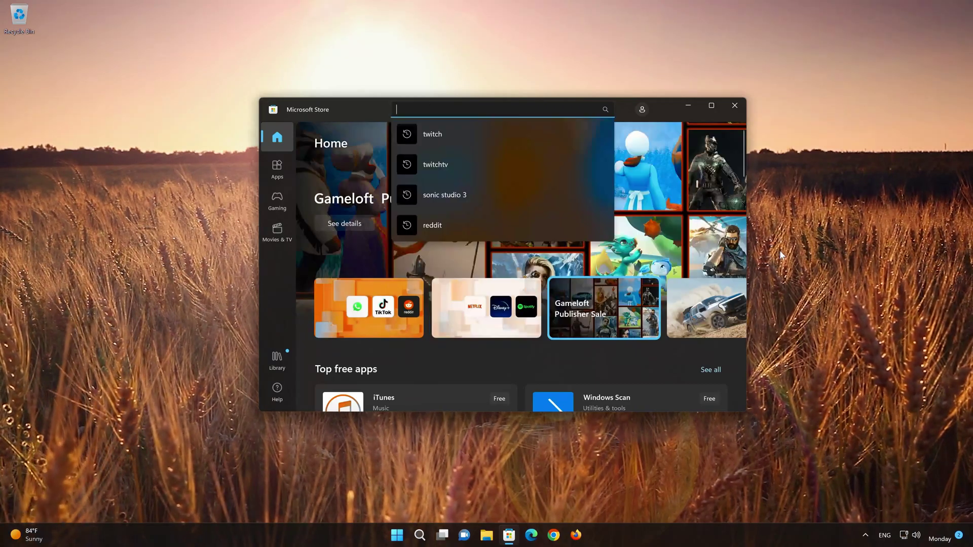
type("s")
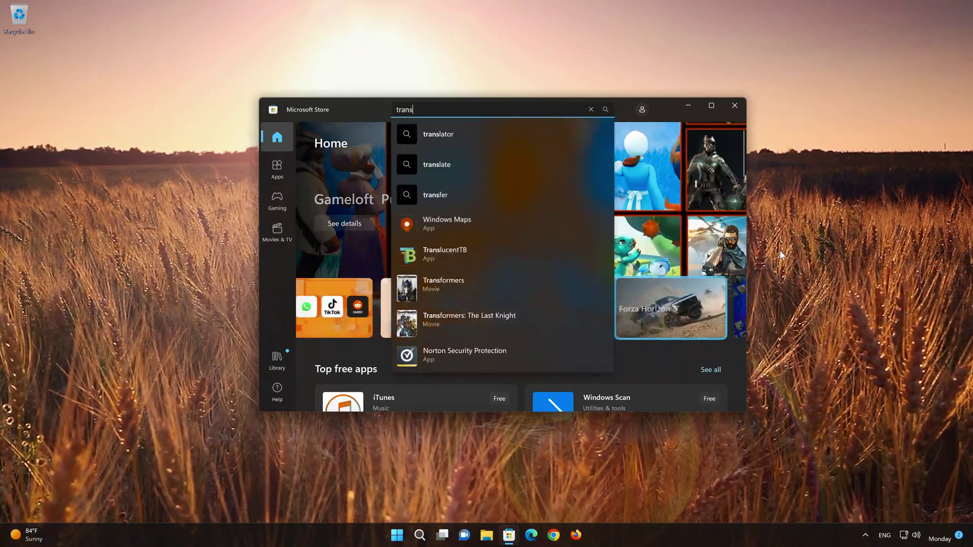
type("lucenttb")
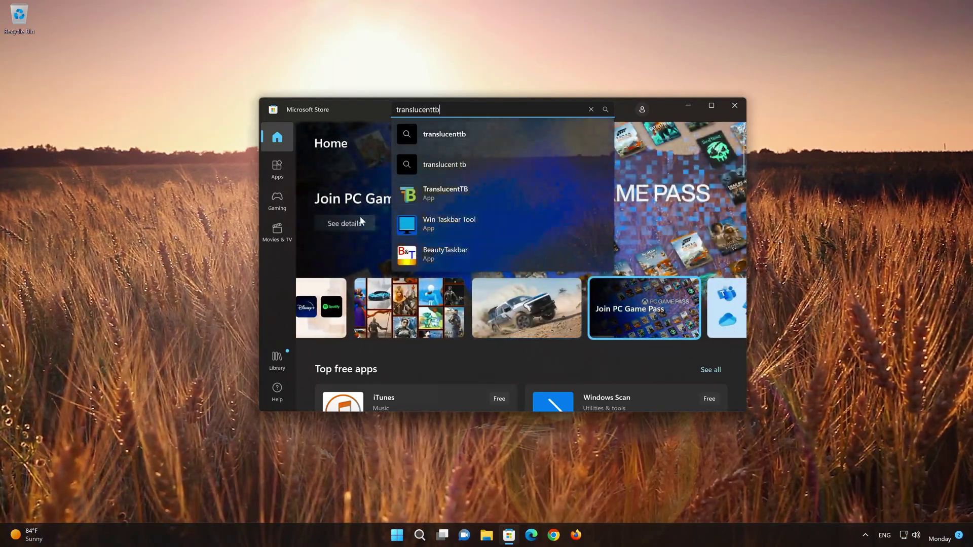
- Open the TranslucentTB suggestion's product page and install it with Get
left_click(460, 194)
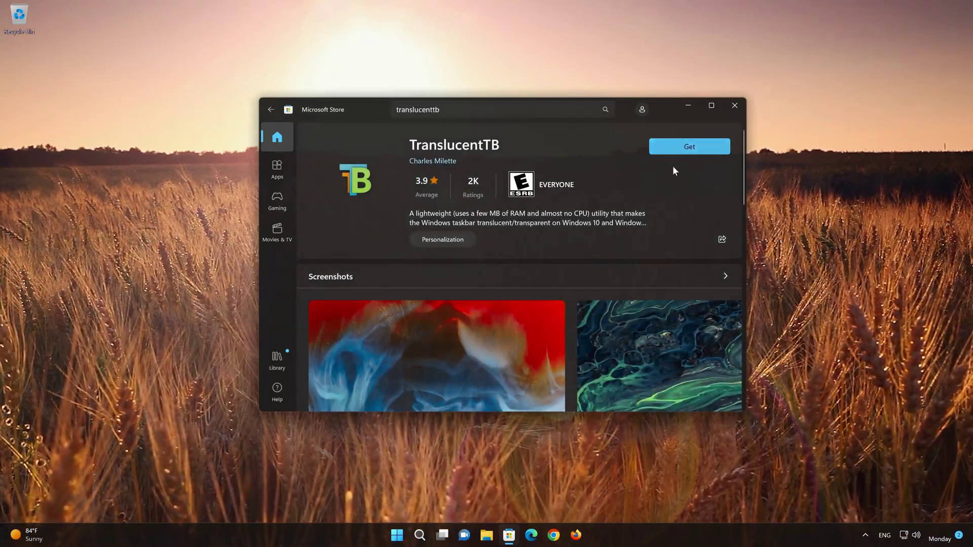
left_click(704, 144)
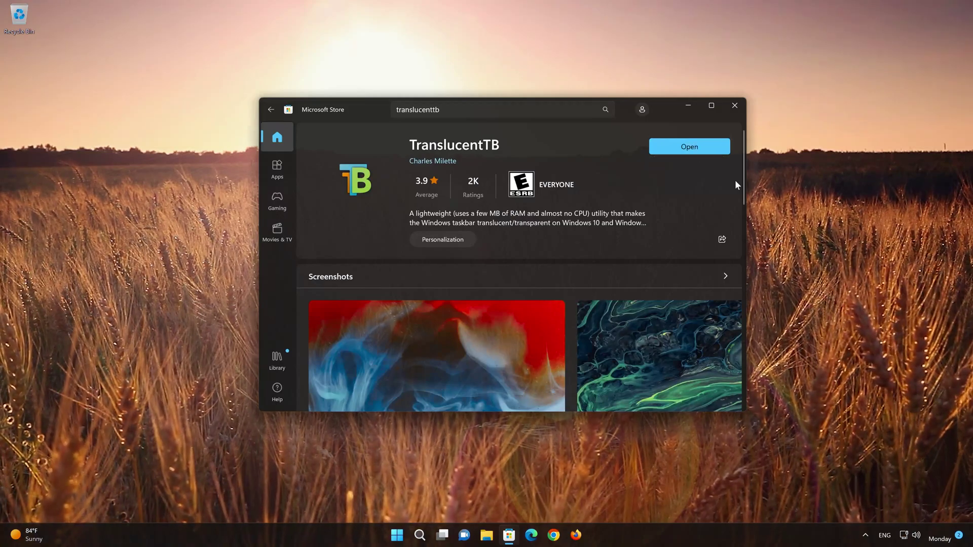
- Launch TranslucentTB from its Store page and continue past the Welcome to TranslucentTB dialog
left_click(697, 151)
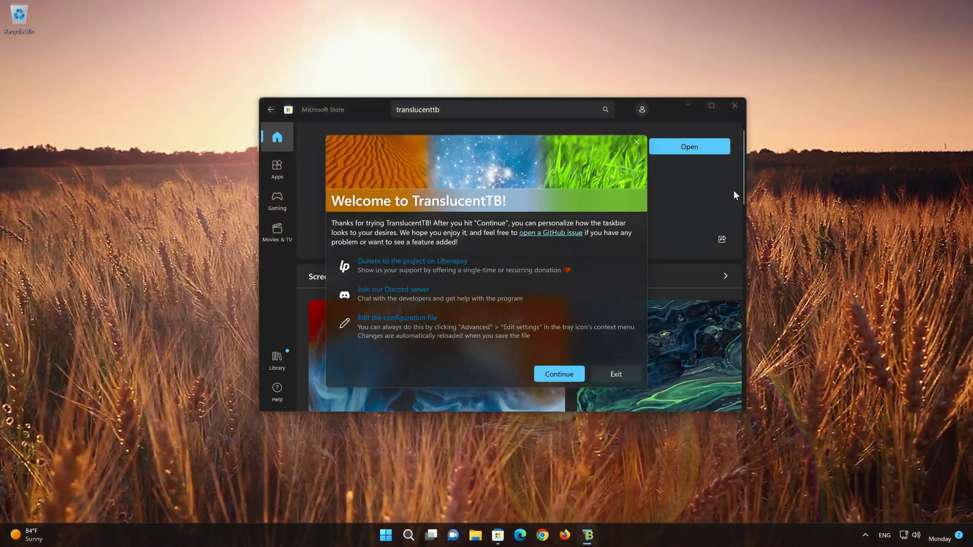
left_click(560, 374)
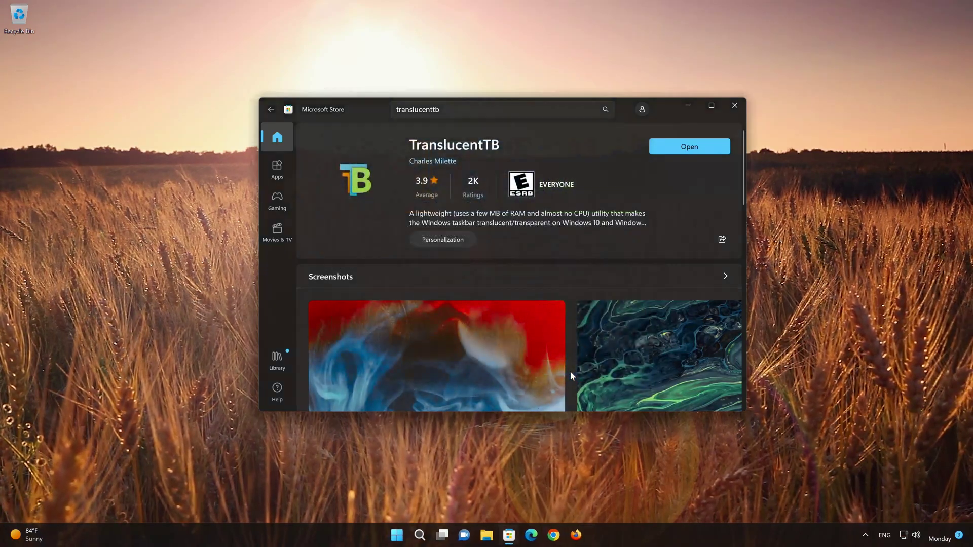